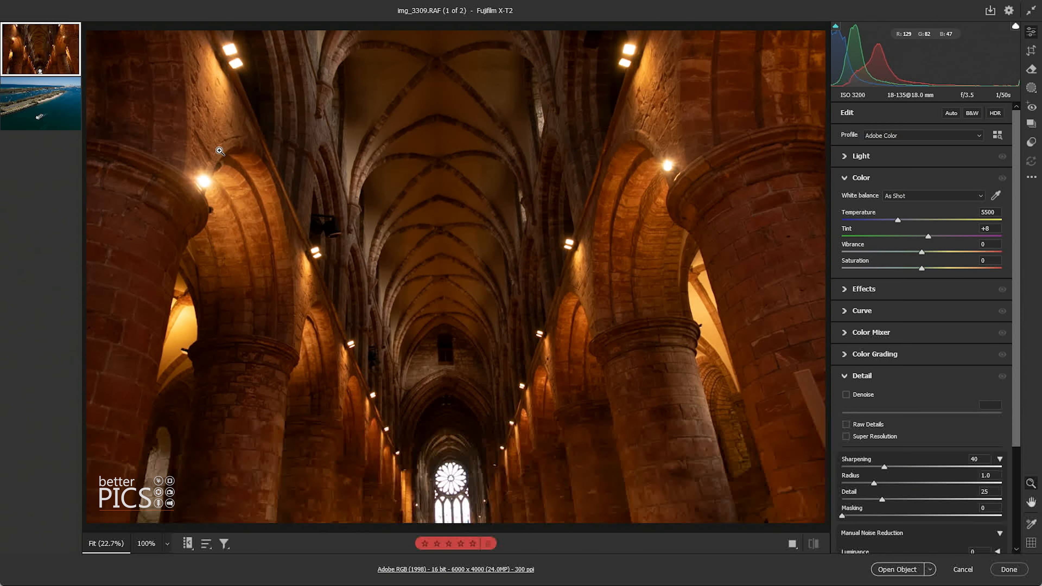
# Step: Turn on Denoise for the church interior photo with the stone arches and lamps in close-up view
pyautogui.click(220, 151)
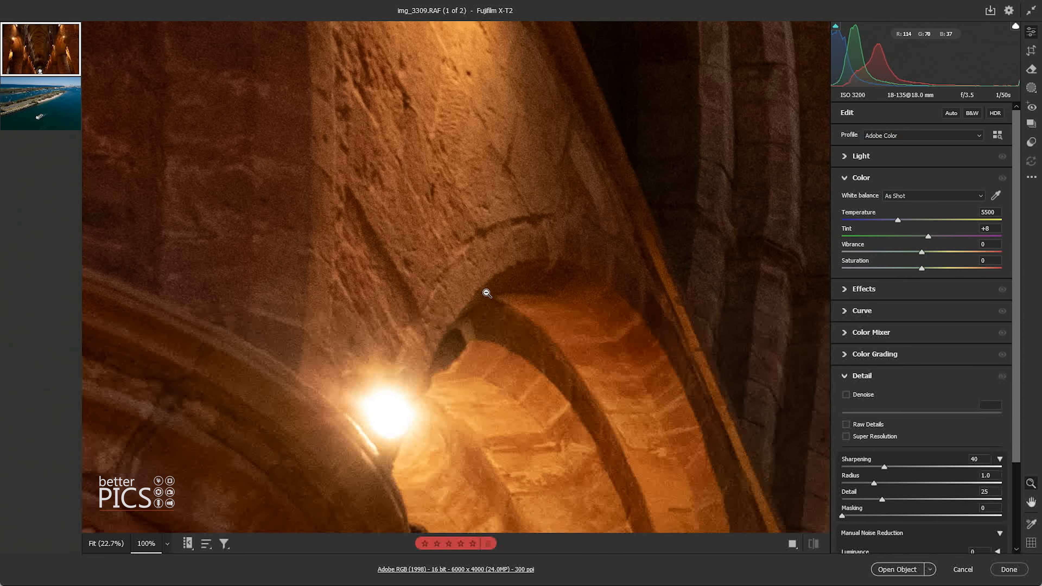
pyautogui.moveTo(464, 253); pyautogui.dragTo(462, 201)
pyautogui.moveTo(616, 431); pyautogui.dragTo(451, 205)
pyautogui.moveTo(681, 431); pyautogui.dragTo(529, 212)
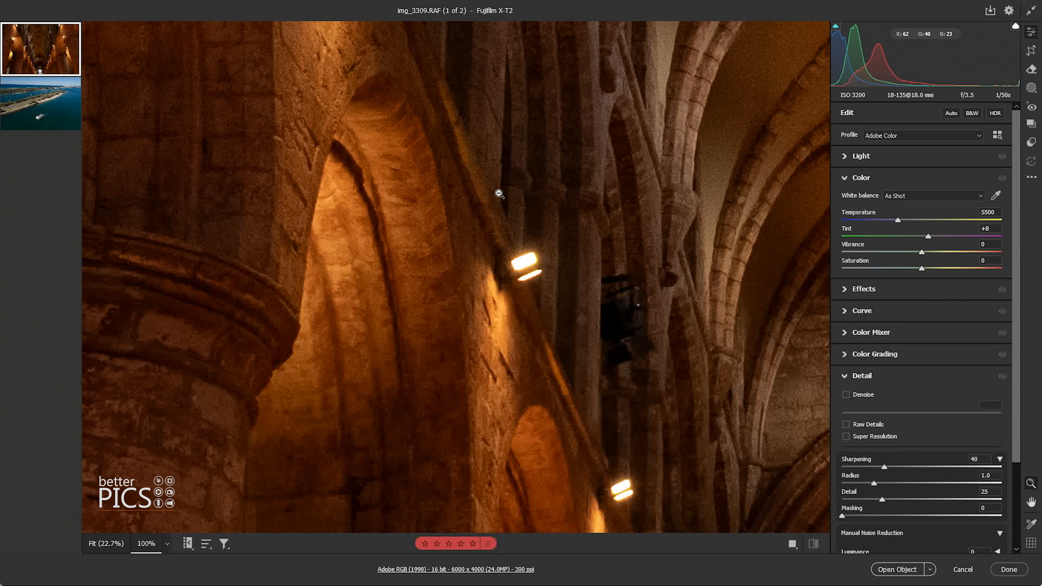
pyautogui.click(845, 395)
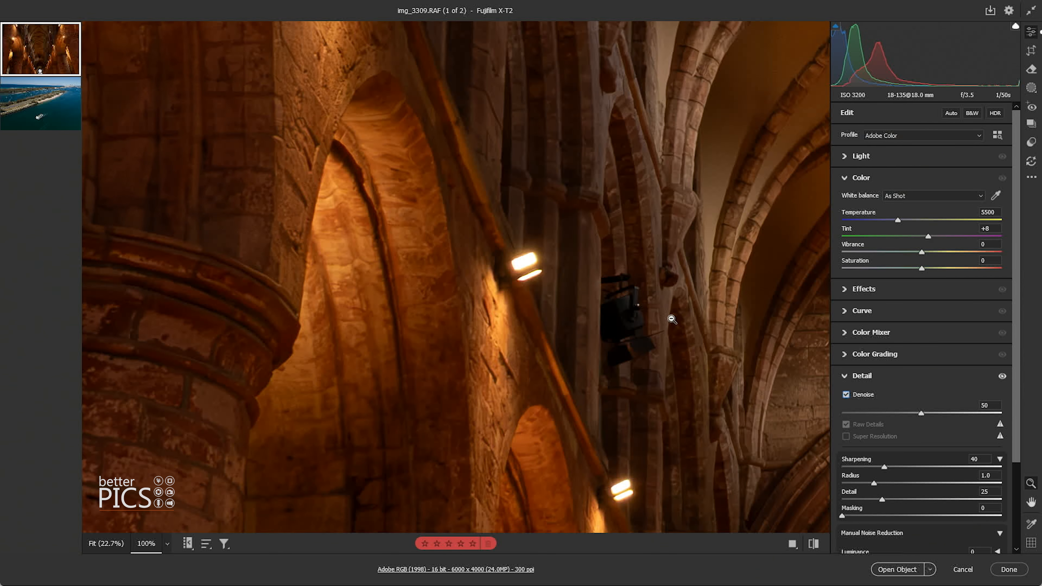
# Step: Examine the denoised church photo at 100%, checking the stone arches, columns and lamps across the frame
pyautogui.moveTo(439, 197)
pyautogui.mouseDown()
pyautogui.moveTo(537, 247)
pyautogui.moveTo(430, 188)
pyautogui.mouseUp()
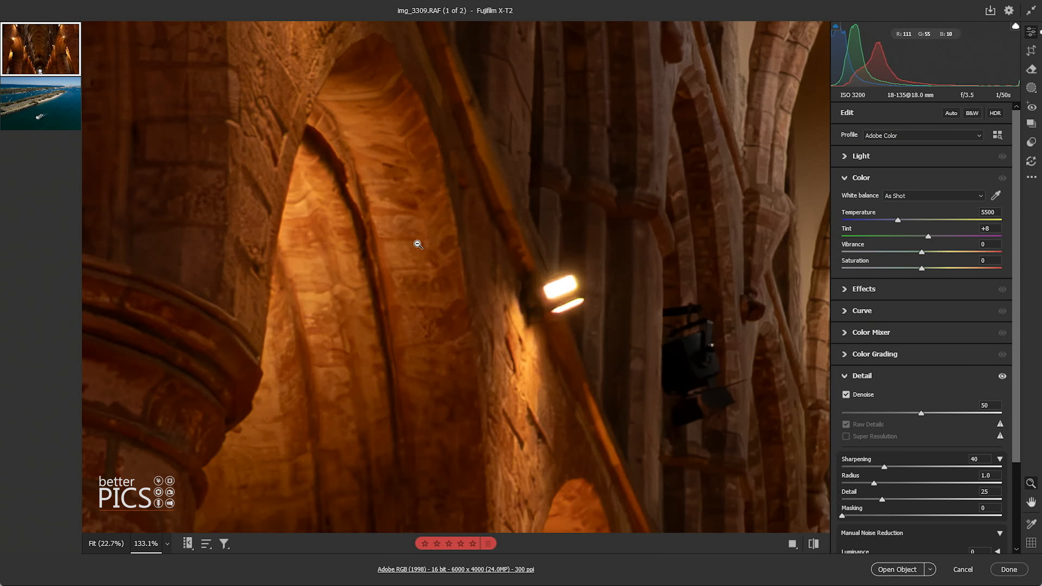
pyautogui.click(168, 547)
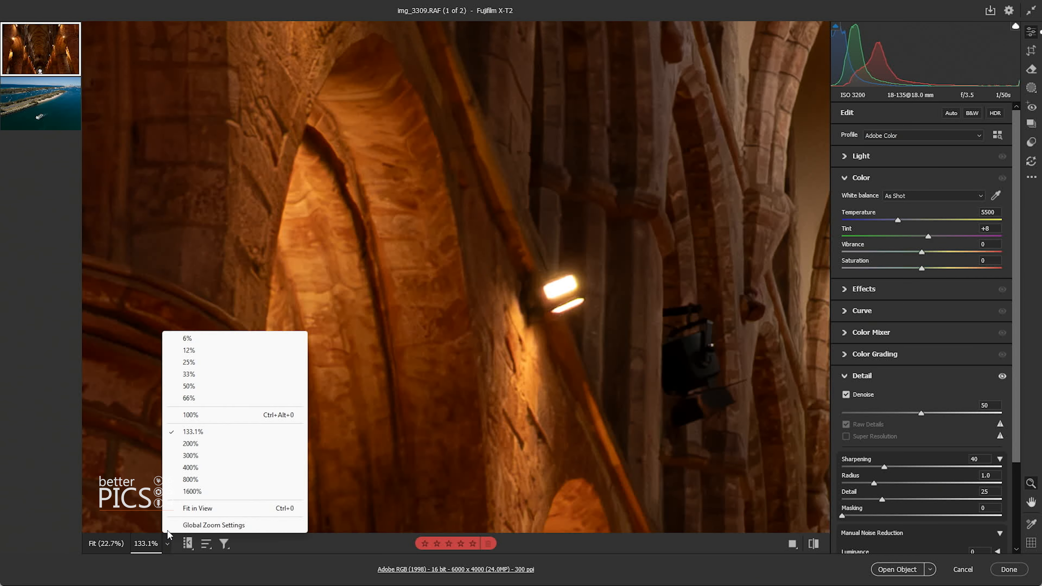
pyautogui.click(196, 417)
pyautogui.press('h')
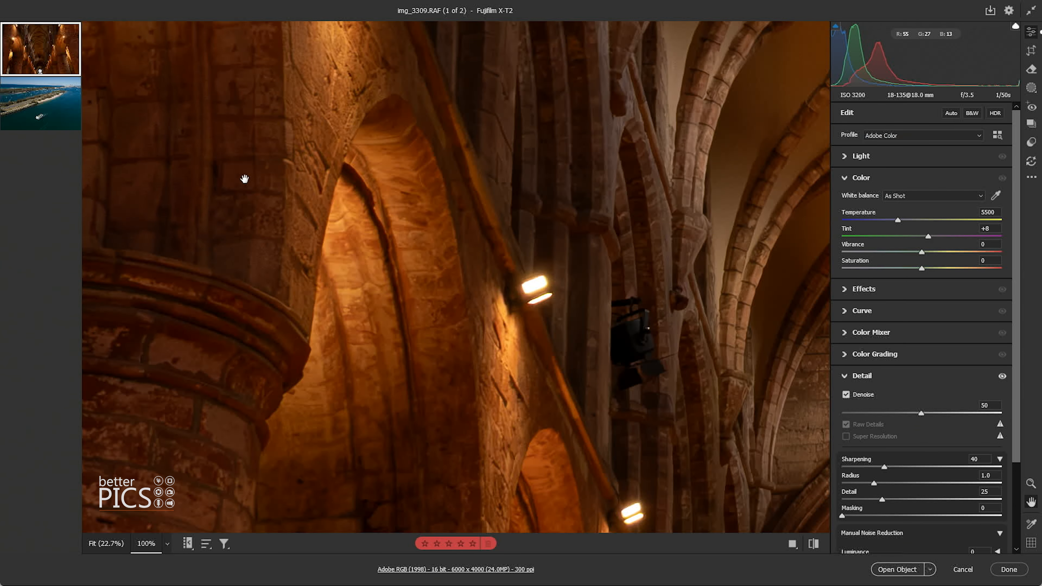
pyautogui.moveTo(244, 177); pyautogui.dragTo(475, 407)
pyautogui.moveTo(242, 225); pyautogui.dragTo(191, 333)
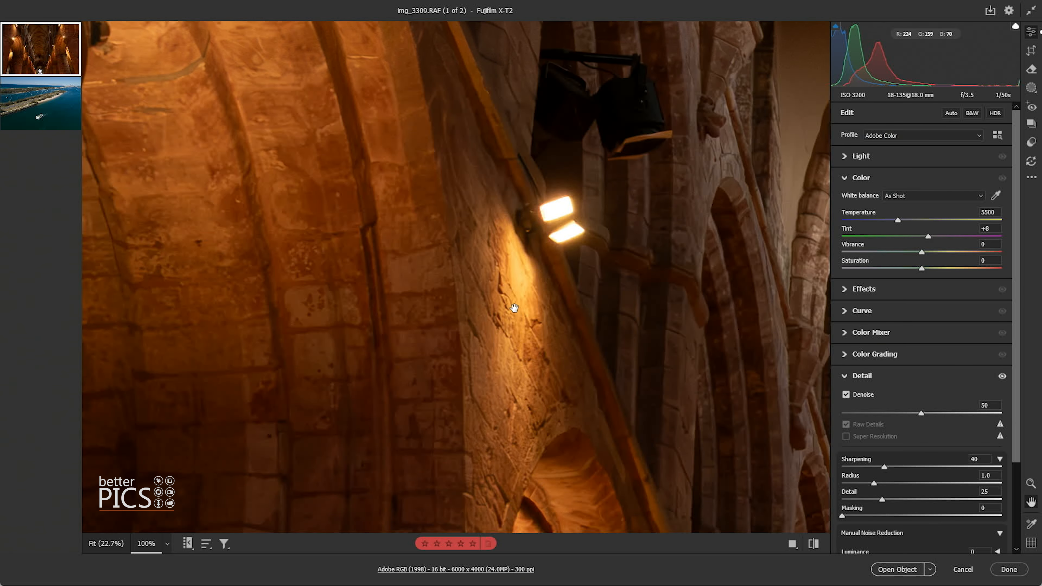
pyautogui.moveTo(511, 305); pyautogui.dragTo(360, 200)
pyautogui.press('z')
pyautogui.press('h')
pyautogui.moveTo(461, 297); pyautogui.dragTo(81, 289)
pyautogui.moveTo(639, 176); pyautogui.dragTo(386, 200)
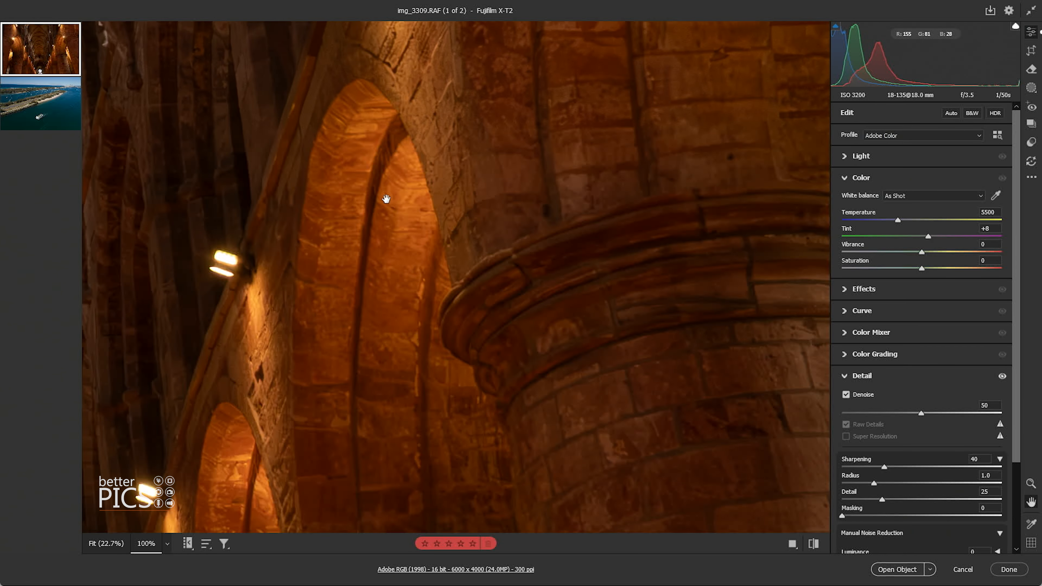
pyautogui.press('z')
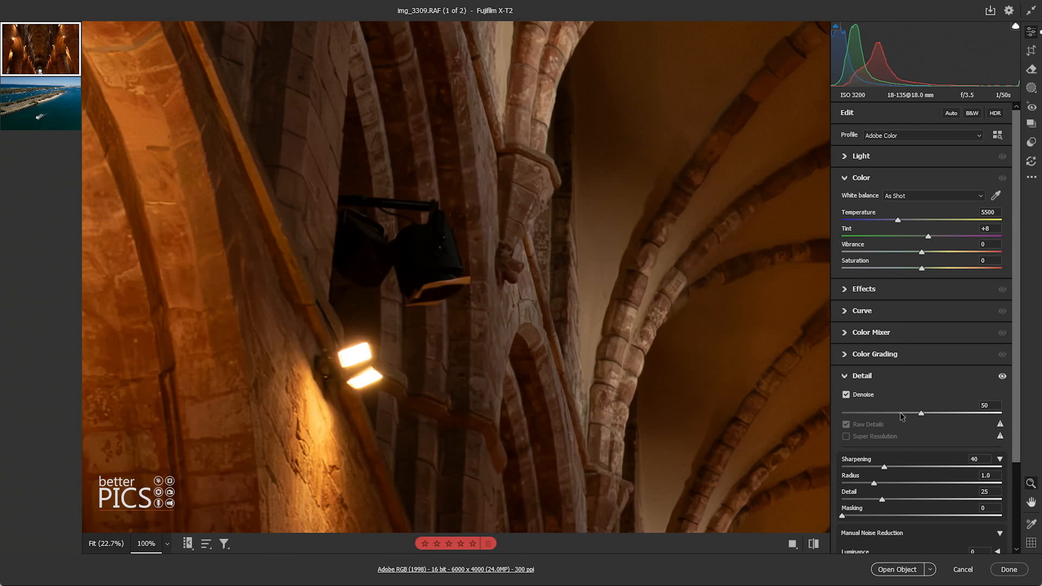
# Step: Try lower and higher Denoise amounts up to 100 on the church photo and return the amount to 50
pyautogui.moveTo(905, 413); pyautogui.dragTo(867, 414)
pyautogui.click(940, 413)
pyautogui.moveTo(951, 415); pyautogui.dragTo(1039, 415)
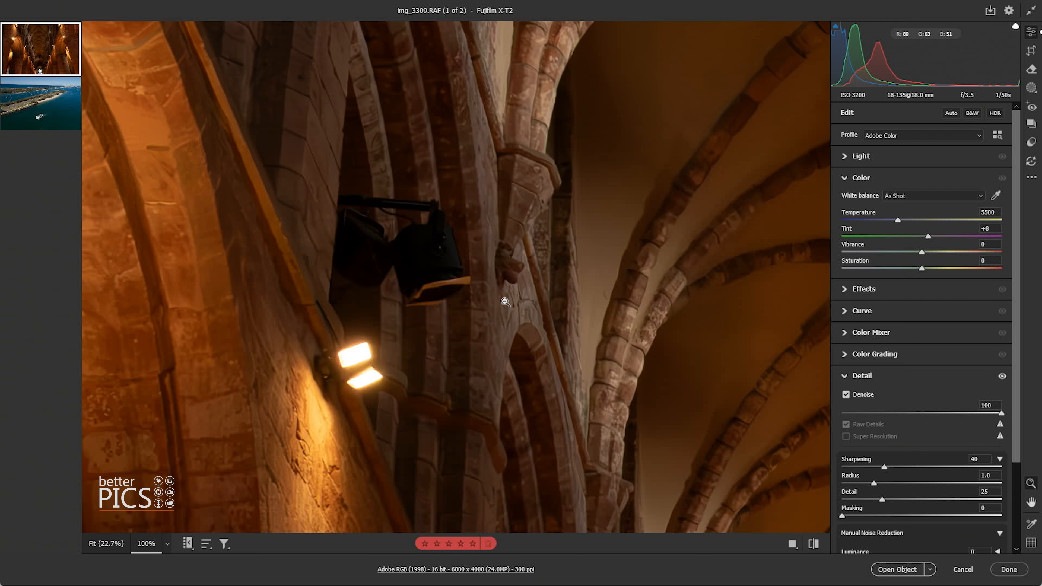
pyautogui.moveTo(1001, 413); pyautogui.dragTo(921, 413)
# Step: Switch to the aerial photo Image_10.DNG, inspect the boat and shoreline up close, and enable Raw Details
pyautogui.click(61, 123)
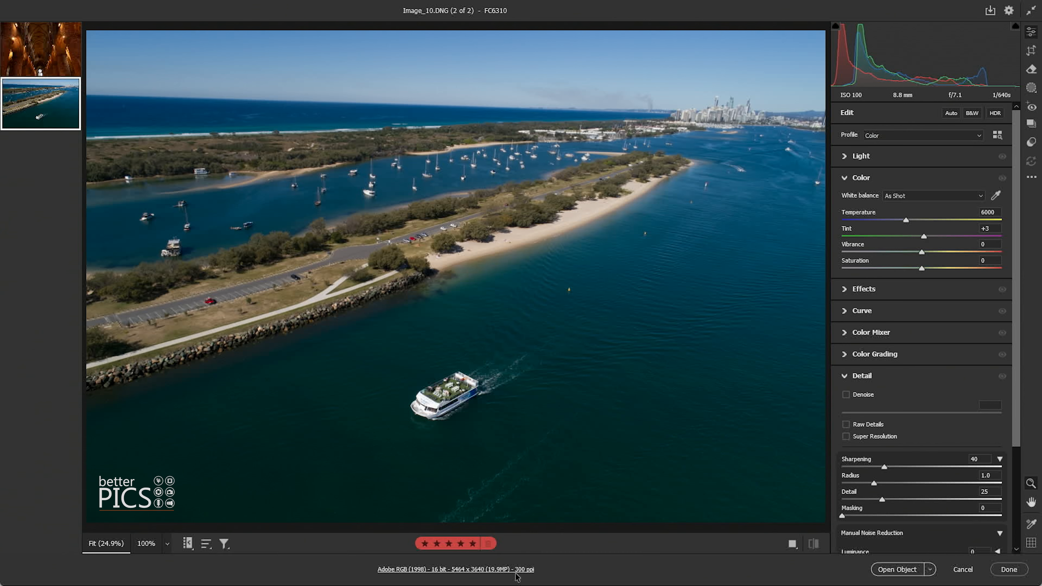
pyautogui.click(446, 392)
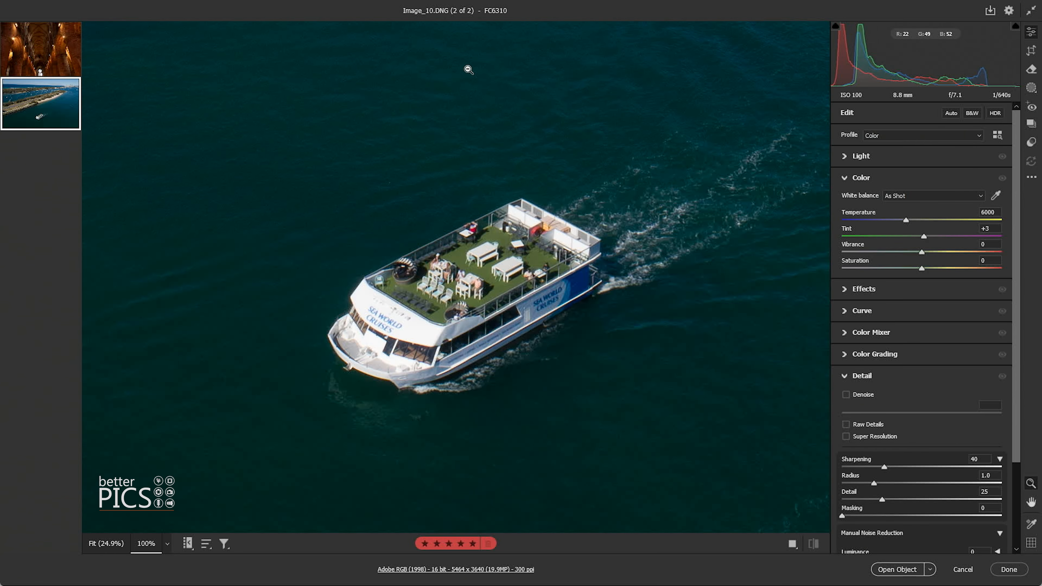
pyautogui.moveTo(468, 67); pyautogui.dragTo(500, 353)
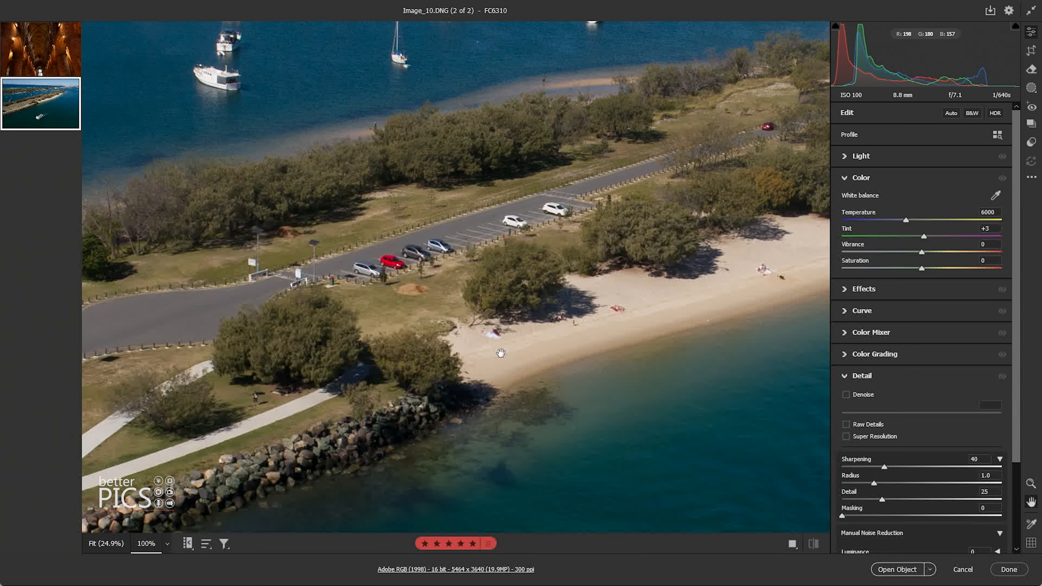
pyautogui.moveTo(563, 209); pyautogui.dragTo(515, 145)
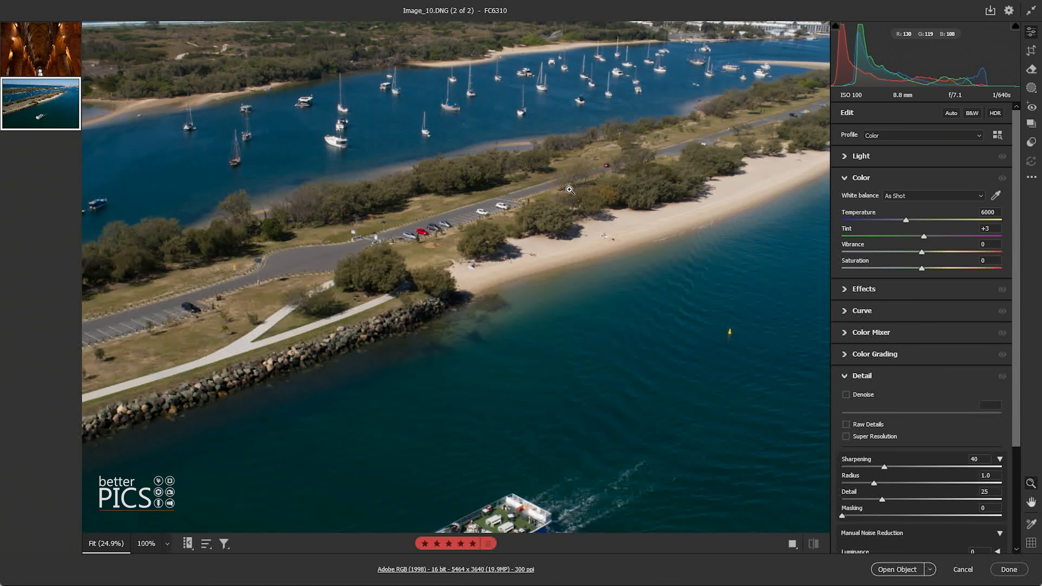
pyautogui.click(566, 188)
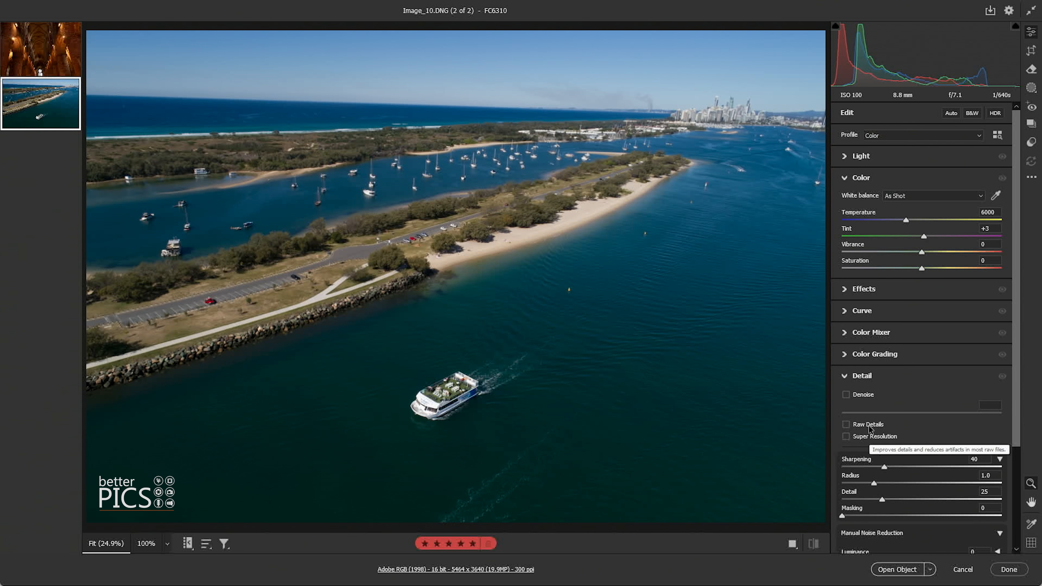
pyautogui.click(846, 424)
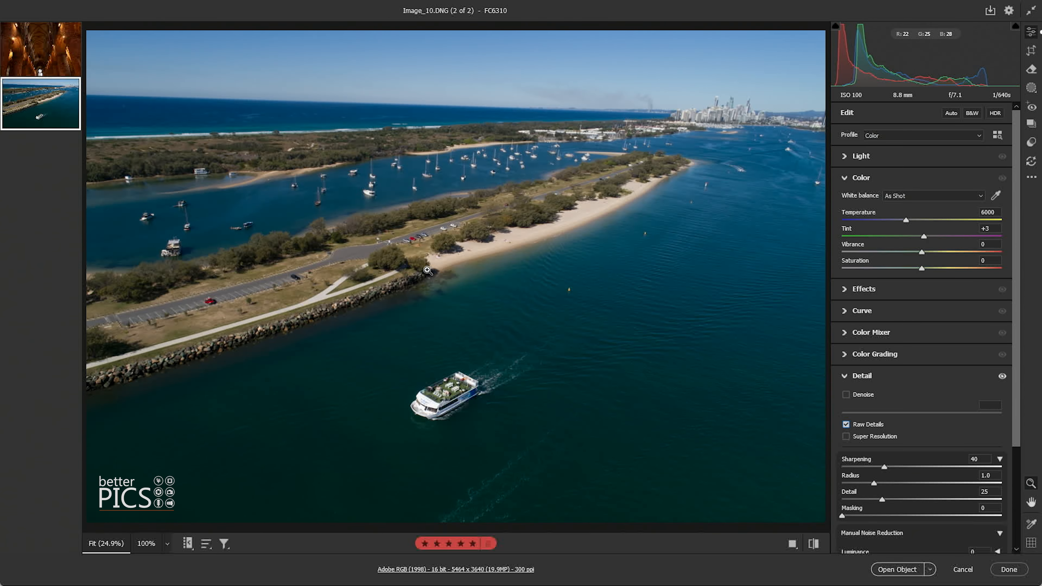
# Step: Compare the car park and trees up close with Raw Details off and on, leaving it enabled
pyautogui.click(411, 245)
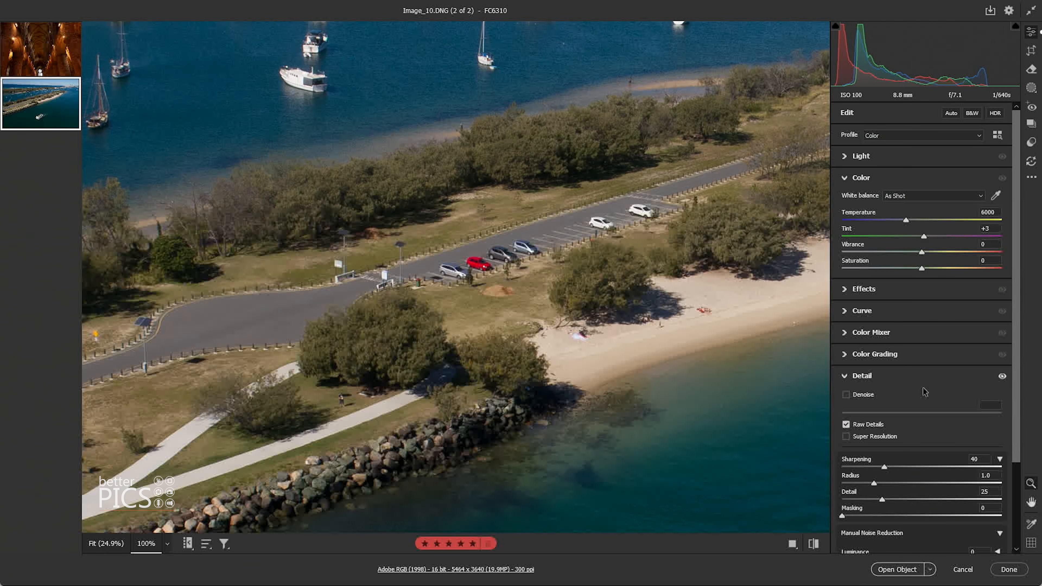
pyautogui.click(851, 424)
pyautogui.click(845, 424)
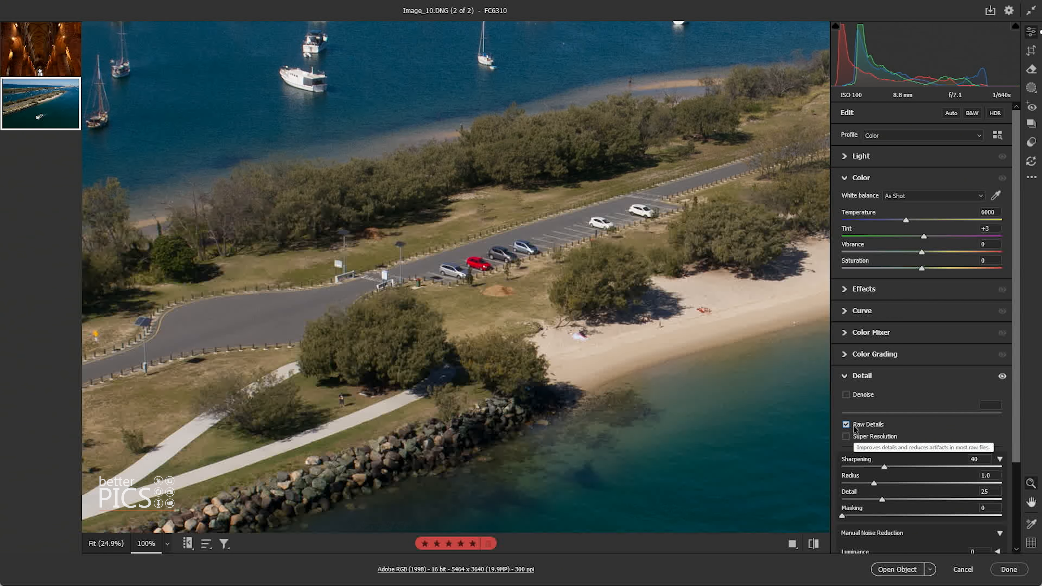
# Step: Compare the cruise boat at 100% with Raw Details off and on, leaving it enabled
pyautogui.scroll(-2, 615, 385)
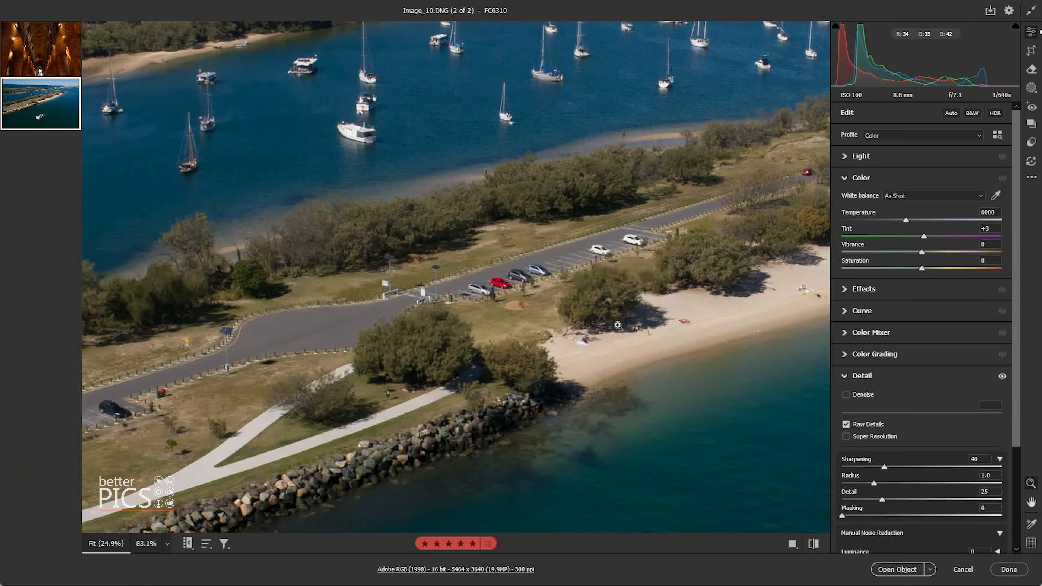
pyautogui.click(624, 339)
pyautogui.click(466, 421)
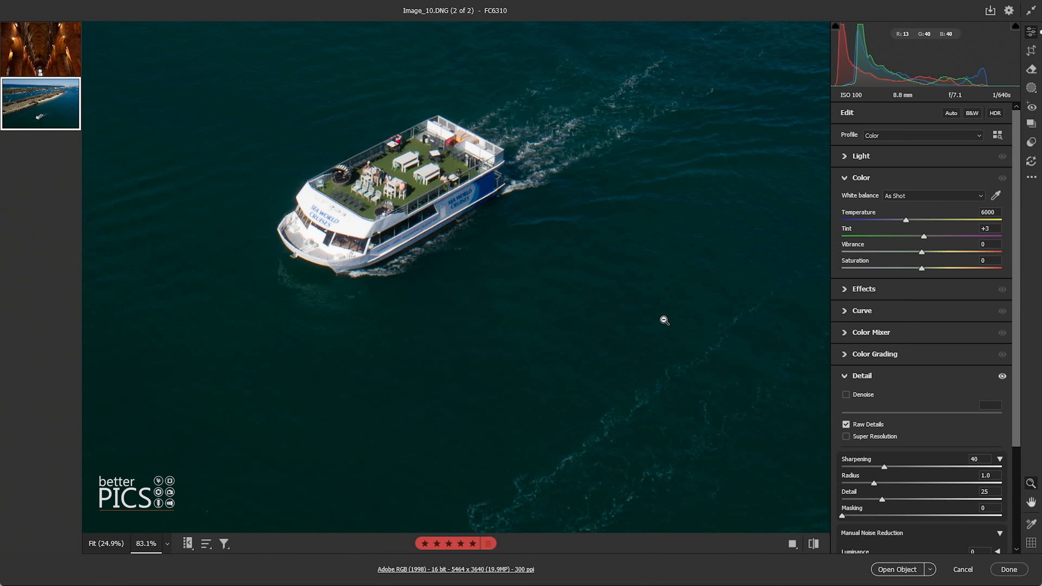
pyautogui.click(171, 543)
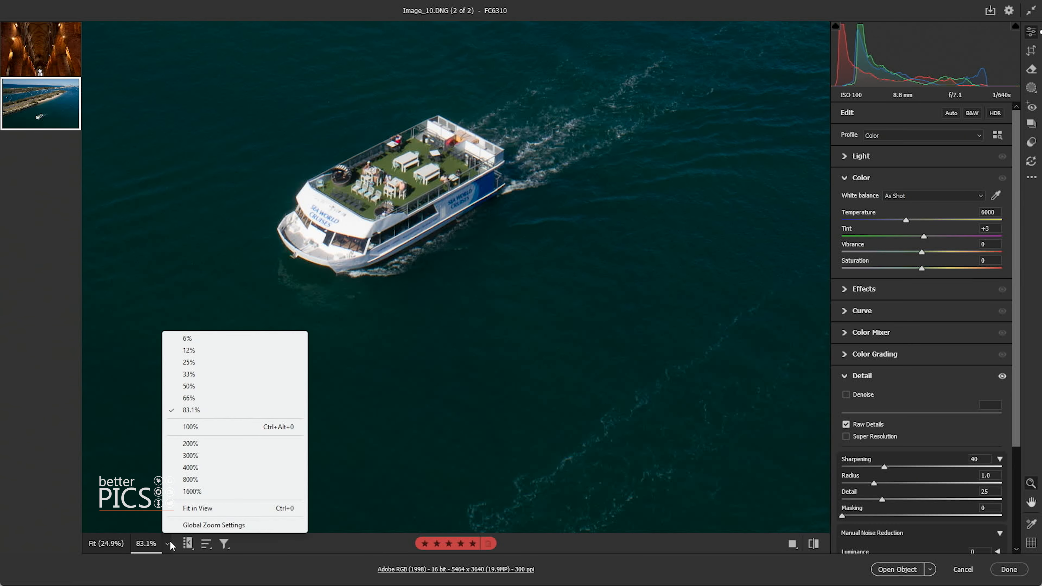
pyautogui.click(205, 427)
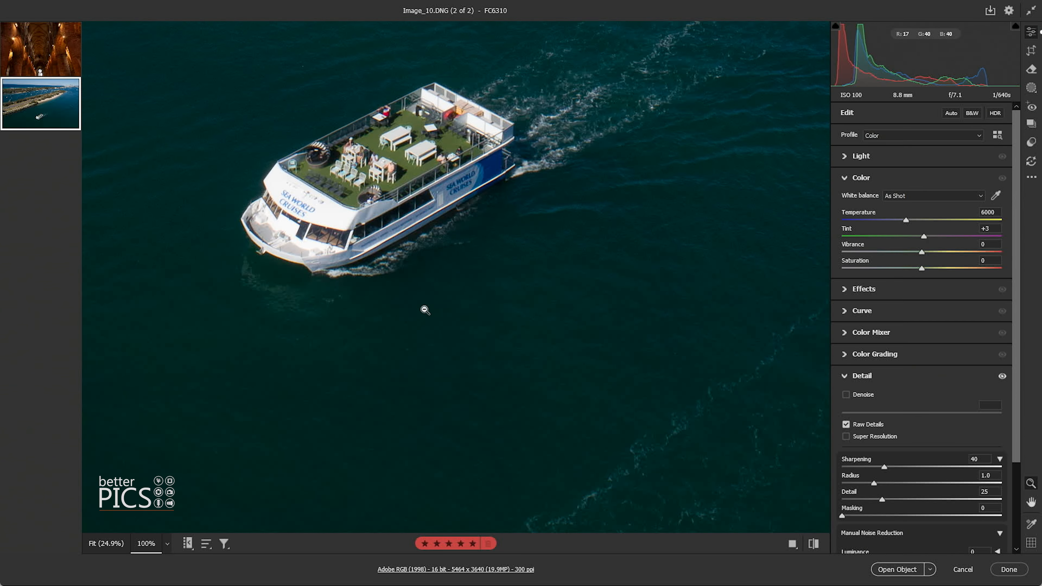
pyautogui.moveTo(385, 240); pyautogui.dragTo(525, 340)
pyautogui.press('z')
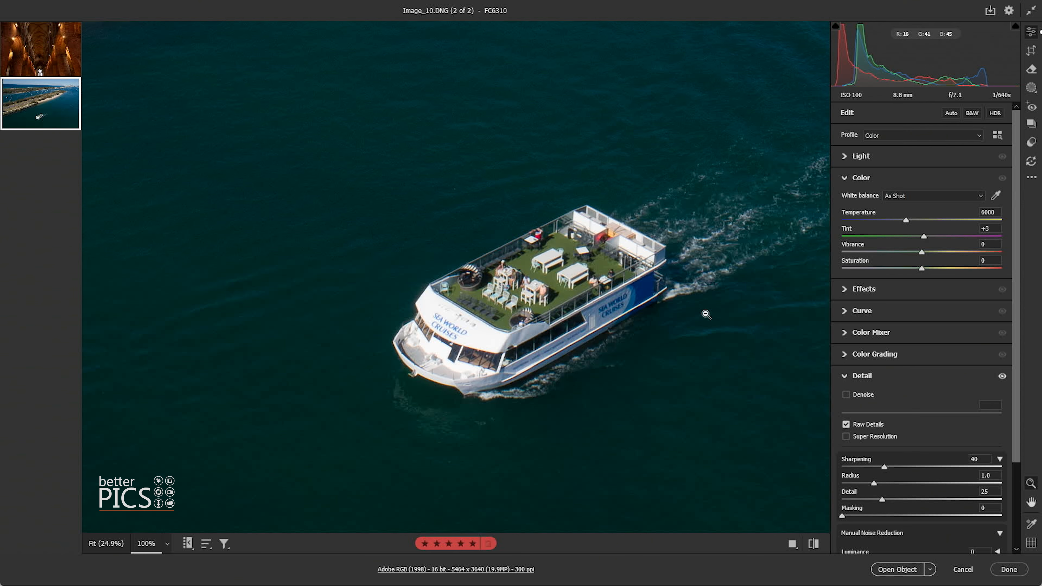
pyautogui.click(845, 425)
pyautogui.click(845, 425)
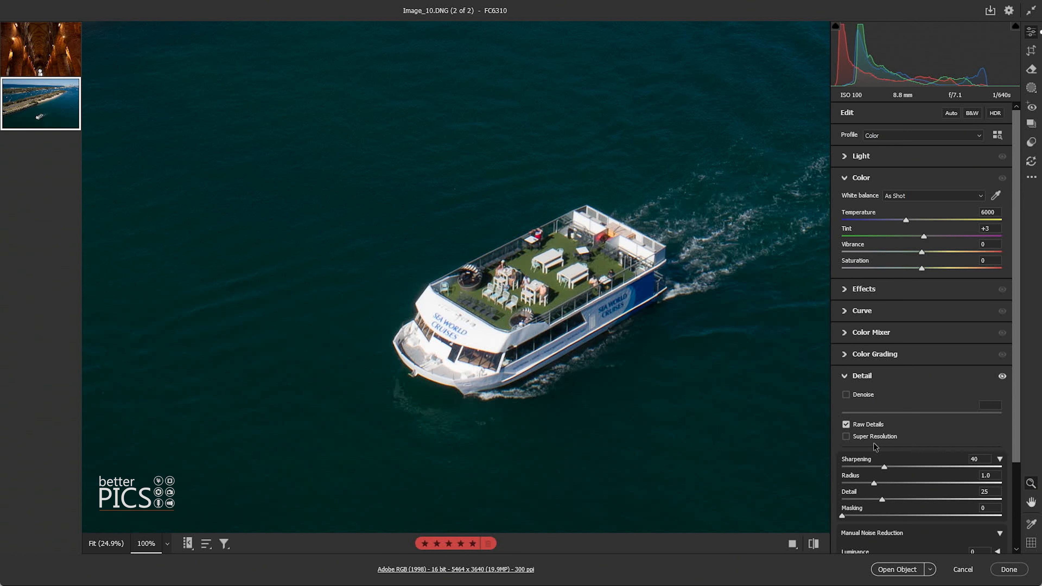
# Step: Enable Super Resolution for the aerial photo and inspect the parked cars and trees up close
pyautogui.click(847, 435)
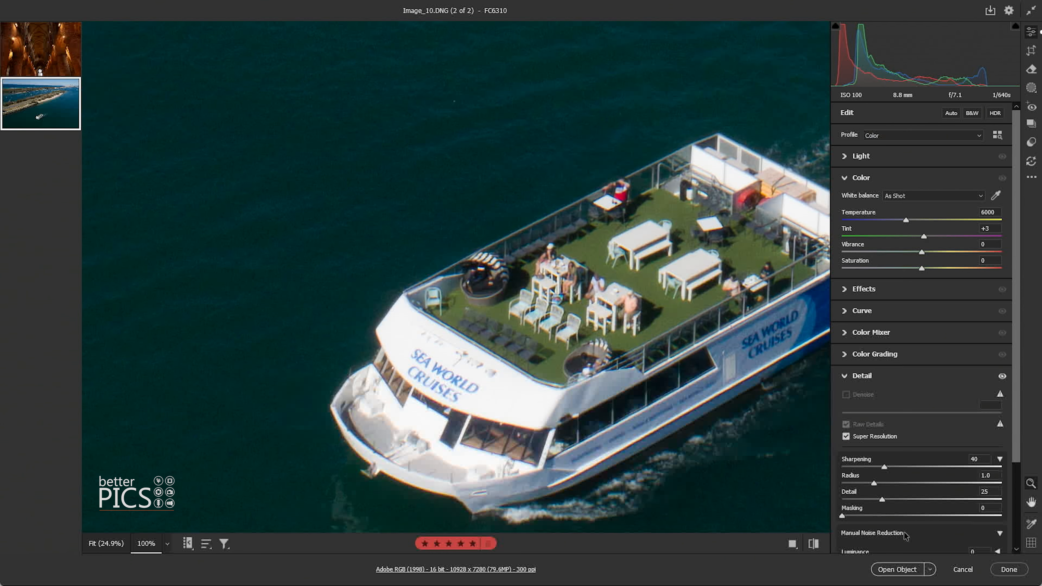
pyautogui.click(644, 273)
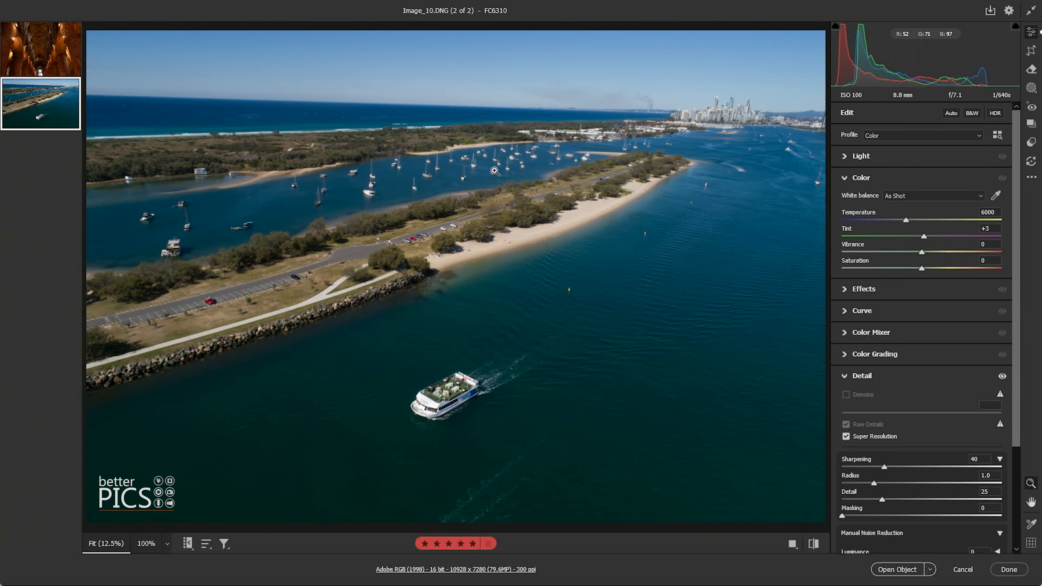
pyautogui.click(494, 172)
pyautogui.click(545, 294)
pyautogui.click(411, 245)
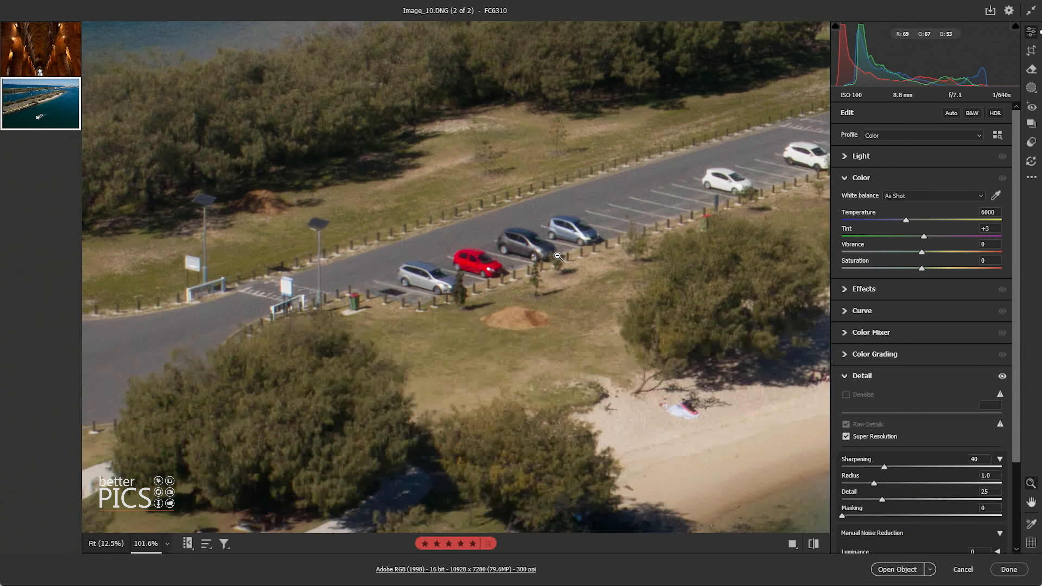
pyautogui.click(550, 257)
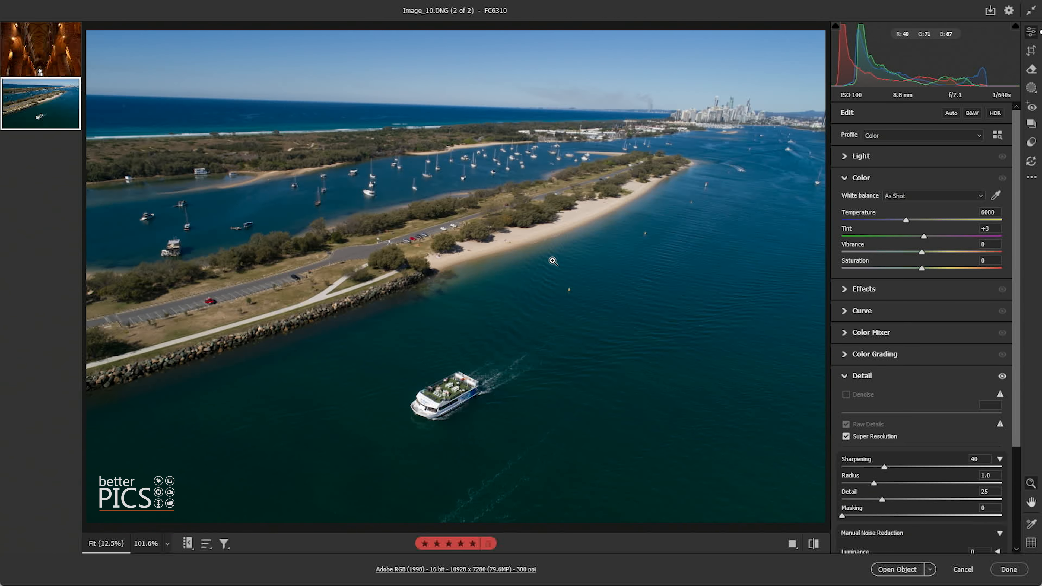